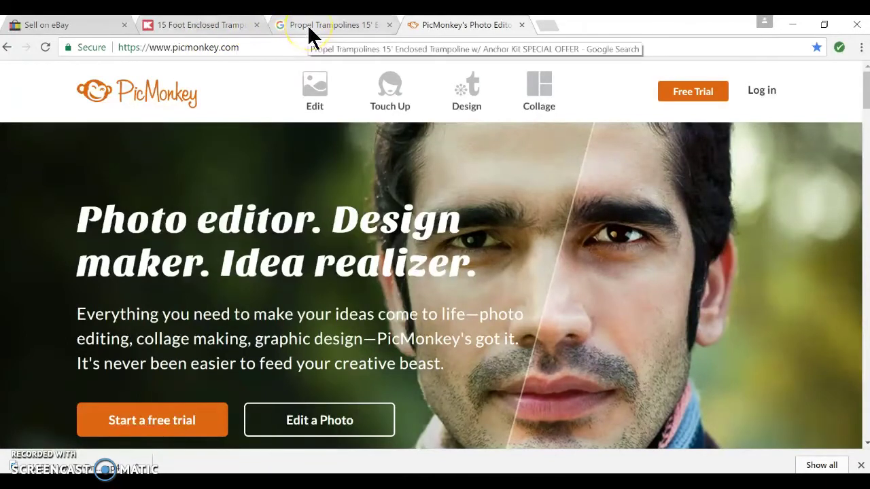
Step: Return to the Sell on eBay tab with the Propel trampoline listing form
click(60, 29)
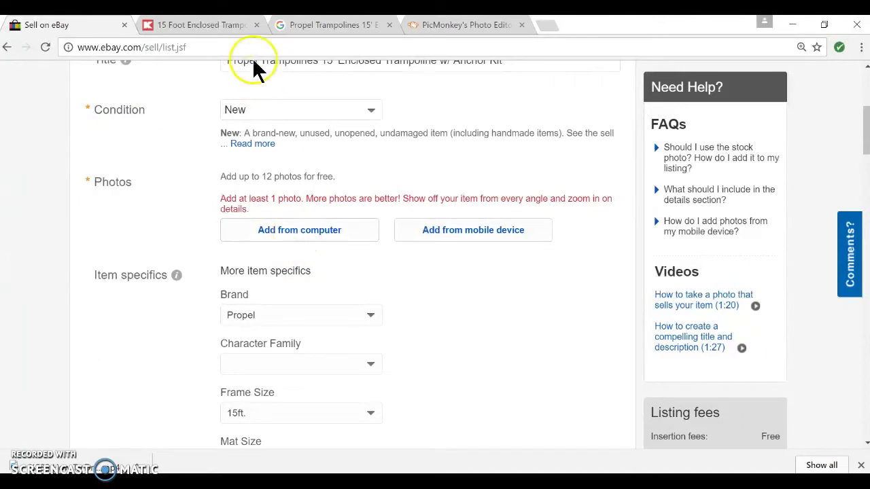
Step: Copy the Kmart title 'Propel Trampolines 15' Enclosed Trampoline w/ Anchor Kit SPECIAL OFFER' and go to Google's address bar
click(219, 27)
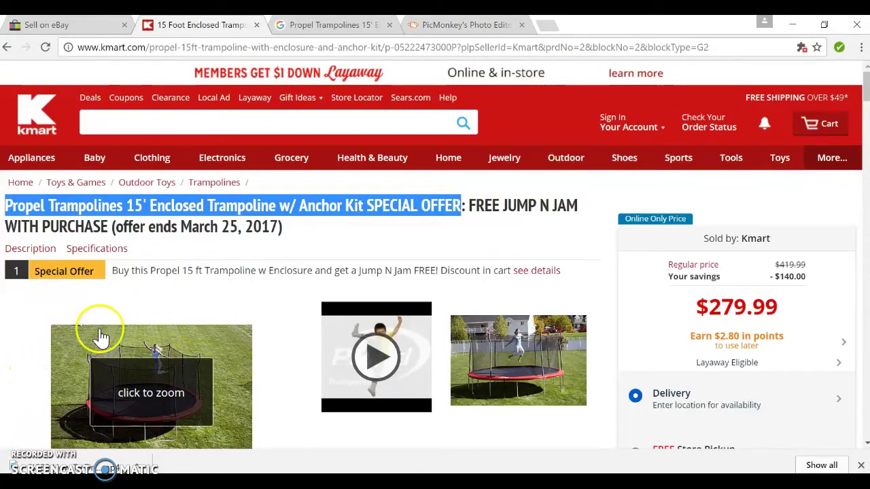
scroll(317, 272, down, 2)
scroll(276, 151, up, 1)
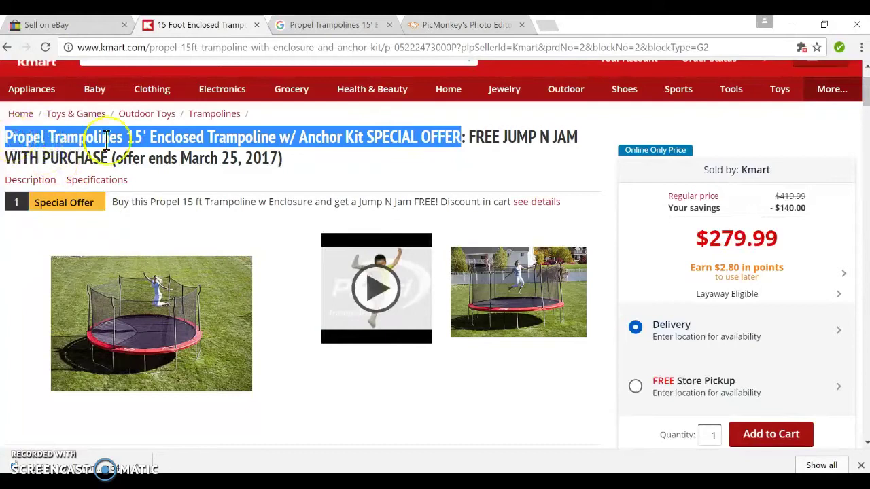
right_click(139, 138)
click(166, 149)
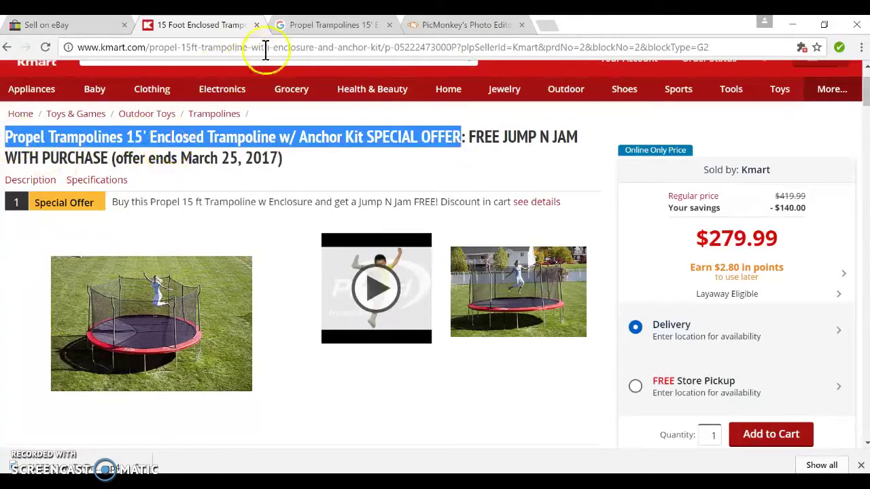
click(316, 27)
click(263, 47)
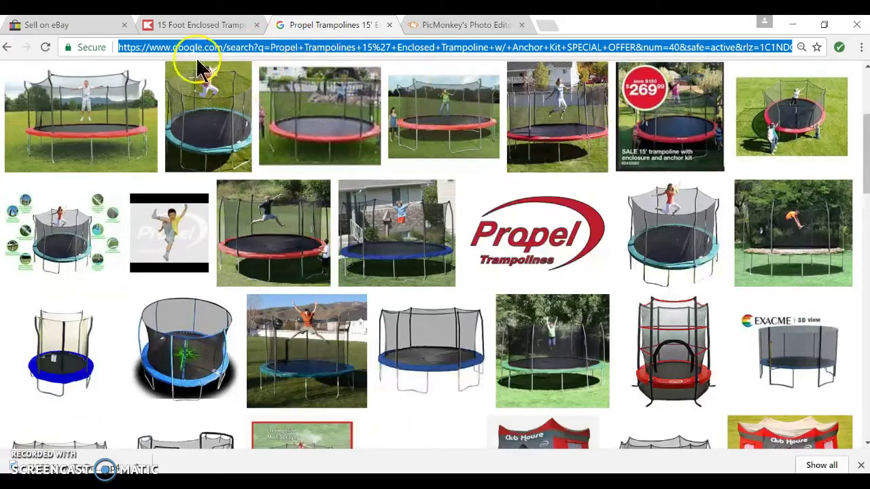
Step: Search google.com for the pasted Propel trampoline title and show the Images results
text(google.com)
key(Return)
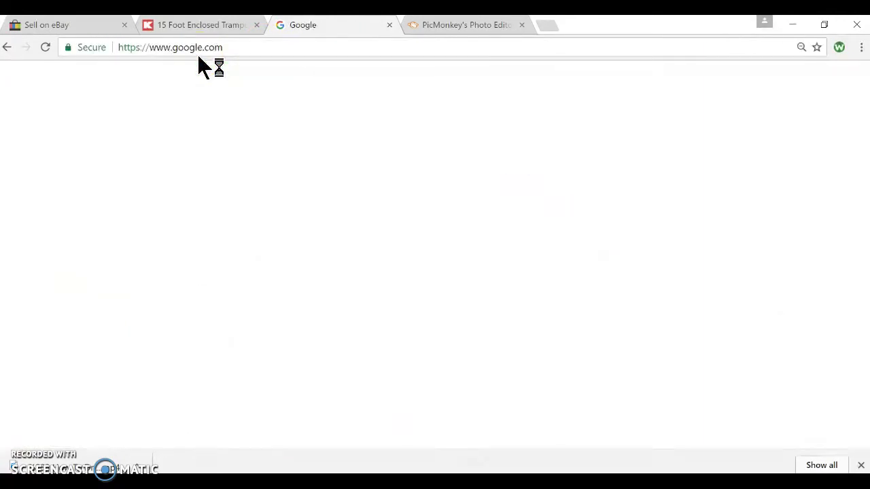
right_click(280, 273)
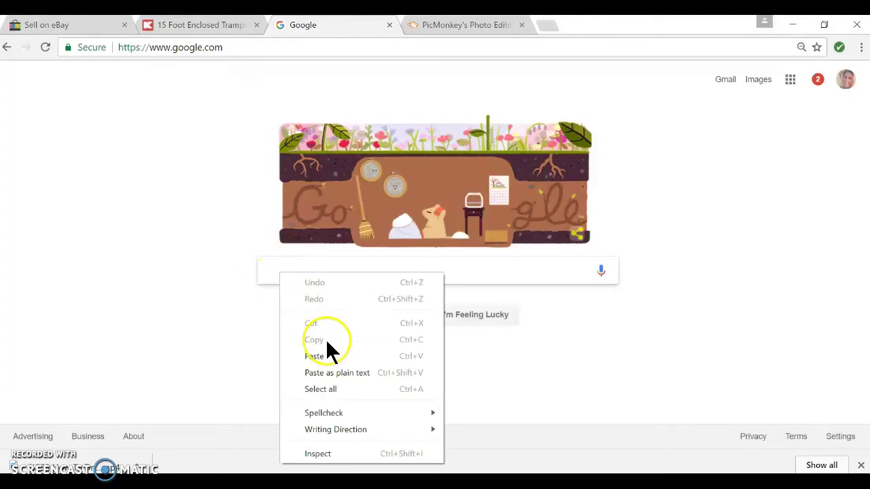
click(333, 357)
key(Return)
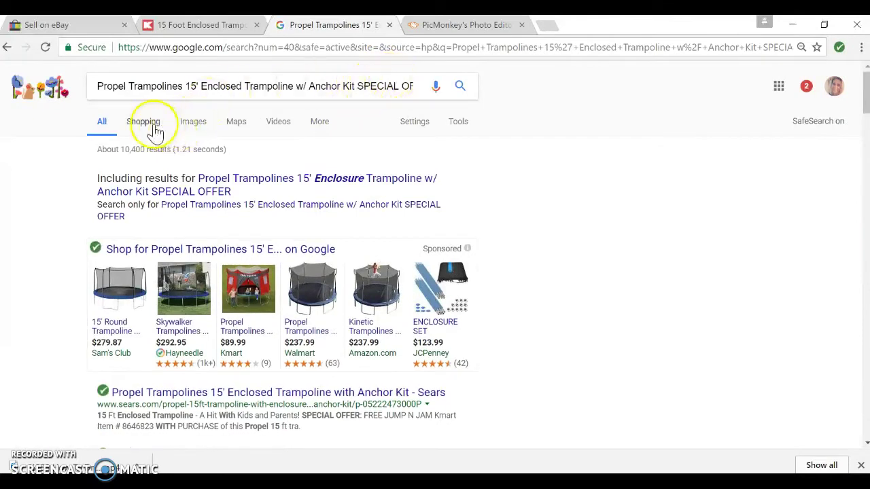
click(192, 129)
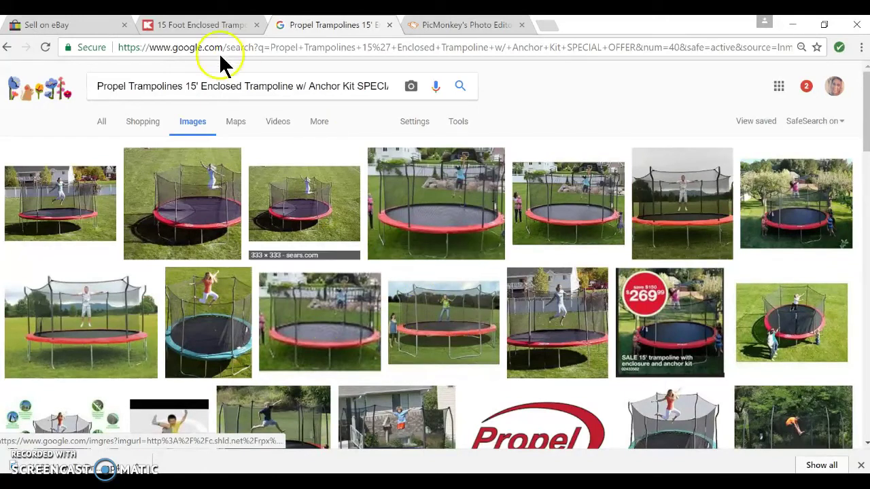
click(192, 27)
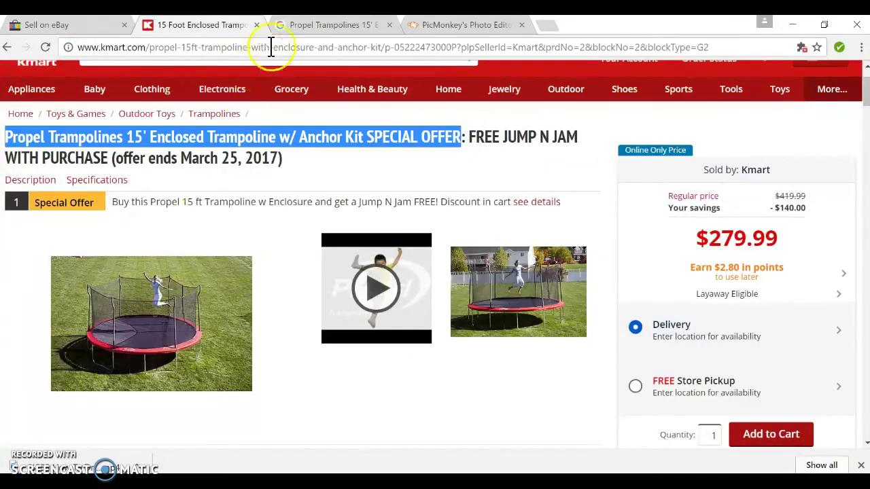
click(287, 24)
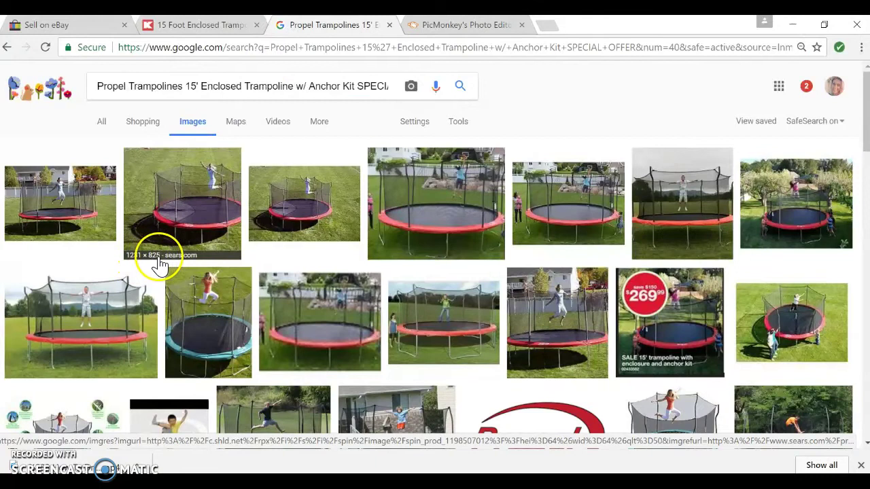
Step: Start saving the third image result and create a new 'ebay' folder in Pictures
right_click(297, 201)
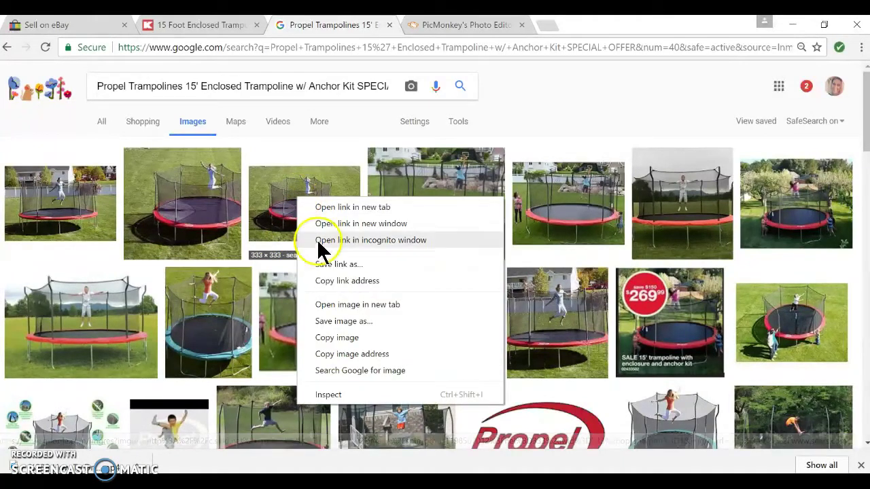
click(344, 321)
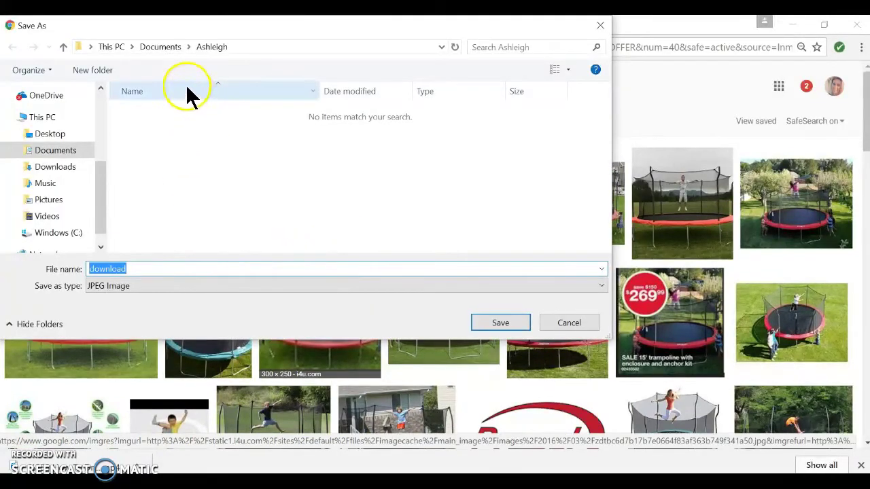
click(48, 200)
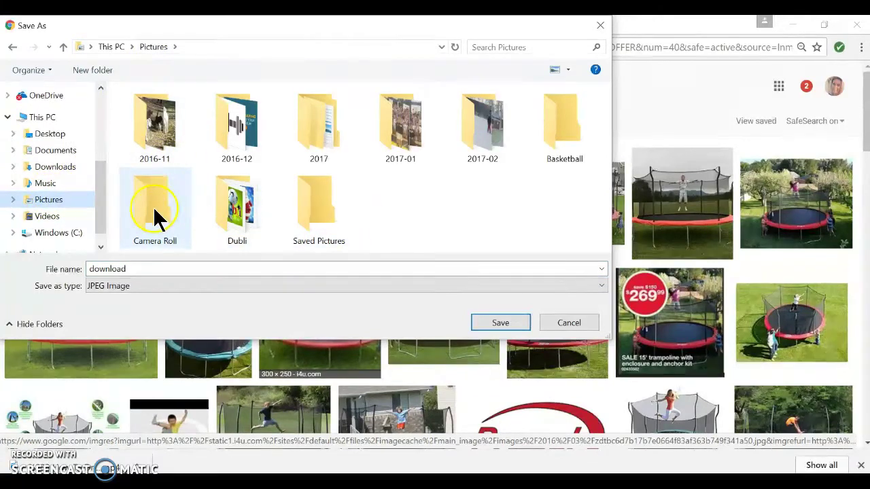
right_click(376, 213)
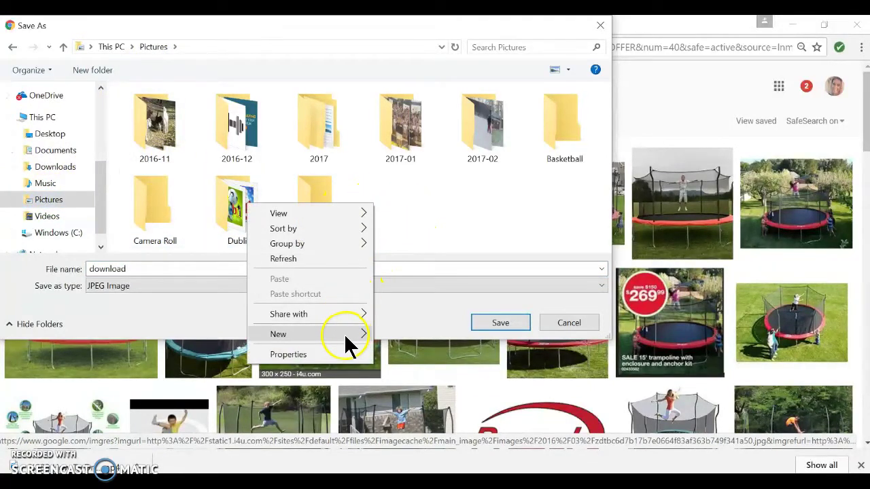
mouse_move(348, 342)
click(192, 142)
text(ebay)
key(Return)
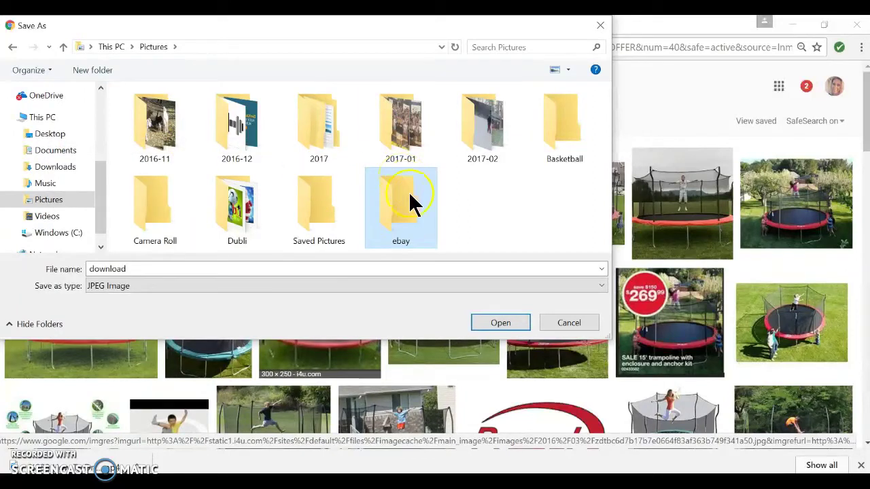
Step: Save the image as 'trampoline' inside the ebay folder
click(505, 326)
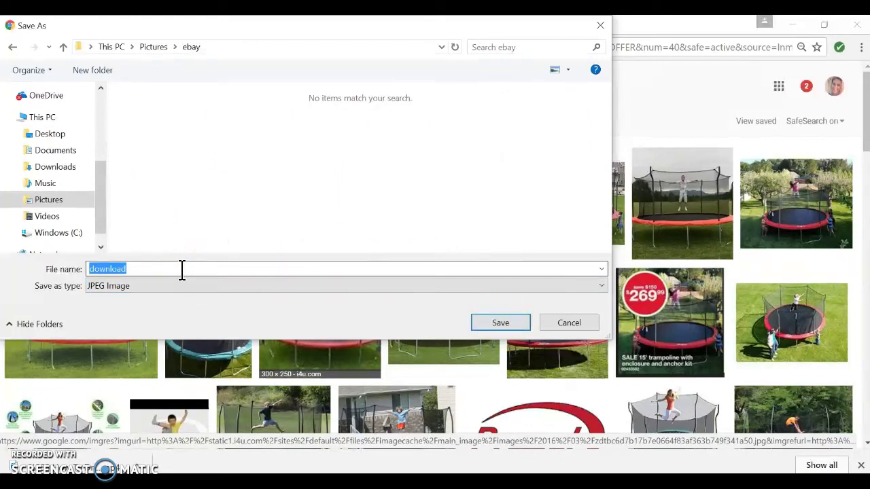
text(trampoline)
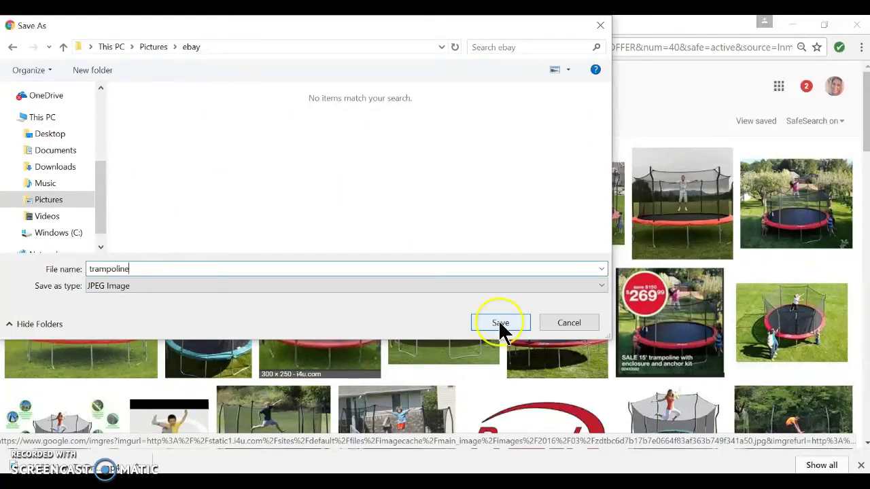
click(500, 325)
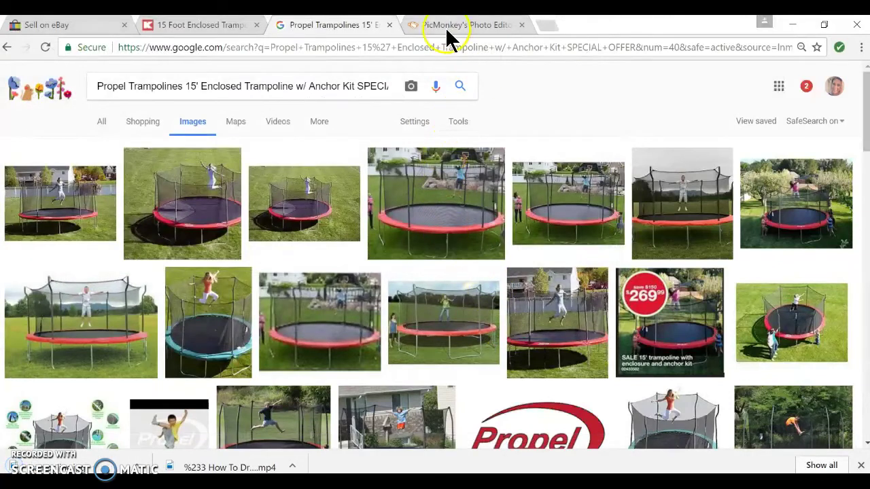
Step: Open Pictures > ebay > trampoline in the PicMonkey editor, then return to the Sell on eBay tab
click(447, 25)
click(407, 115)
click(305, 101)
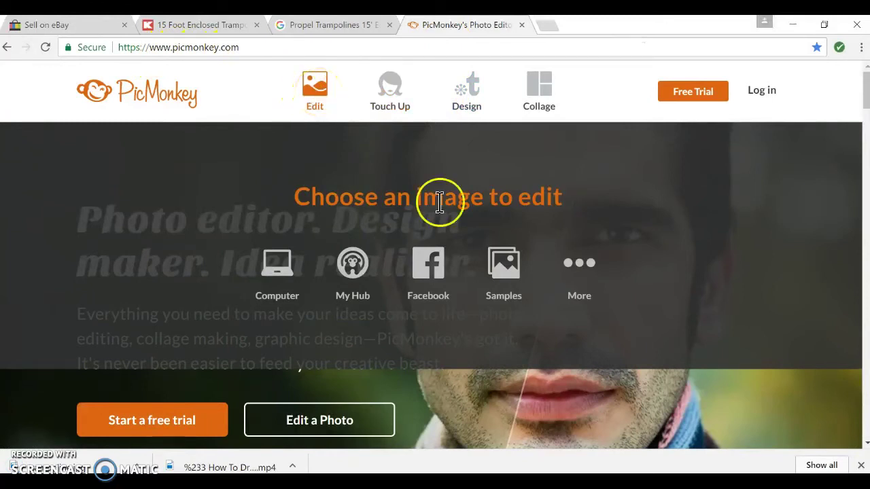
click(325, 109)
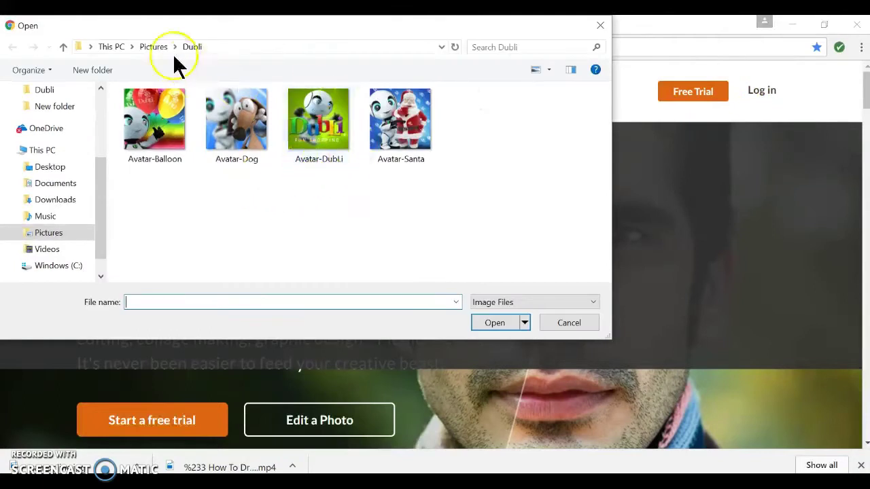
click(154, 47)
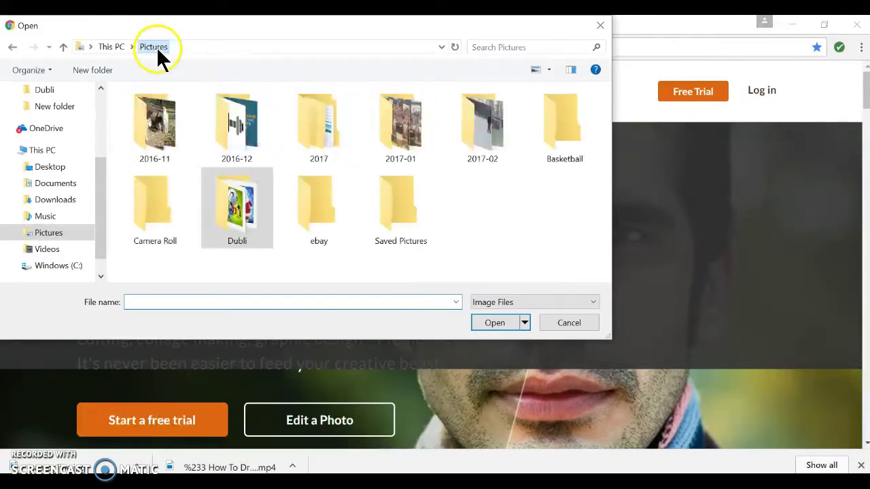
double_click(323, 208)
double_click(158, 122)
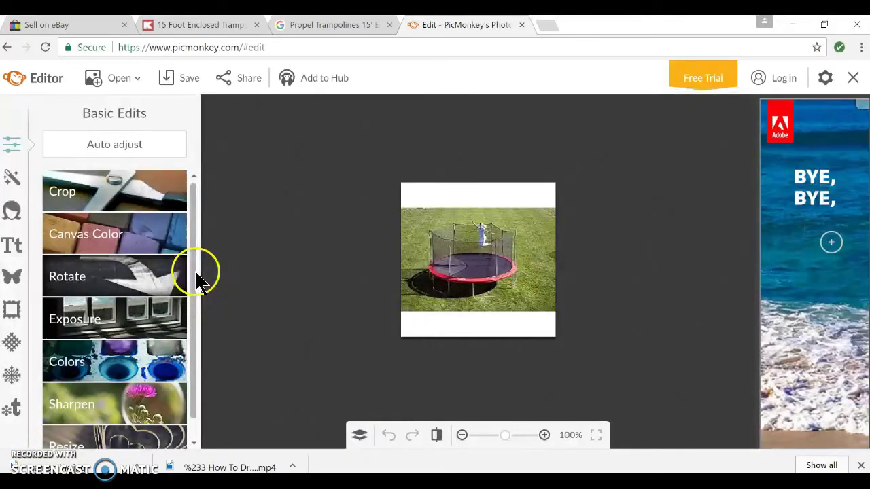
scroll(197, 330, down, 1)
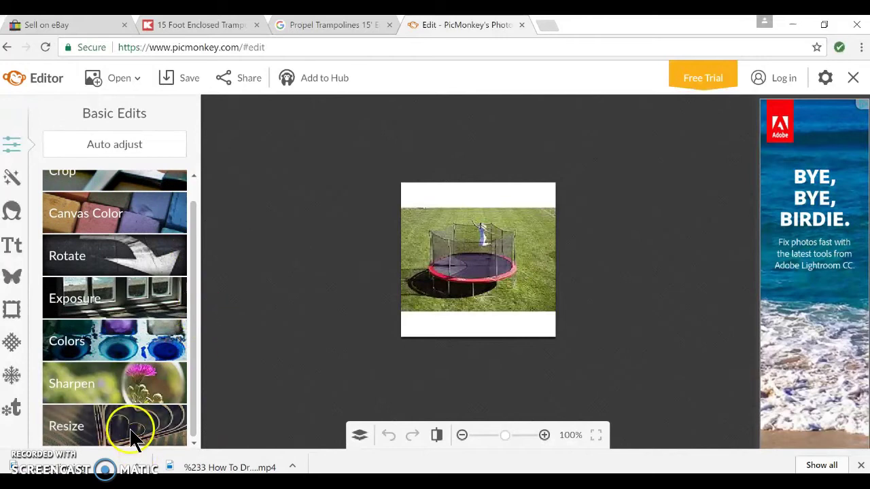
click(85, 26)
Step: Upload the trampoline image from the computer as the listing's main photo and scroll to the form's bottom
click(369, 230)
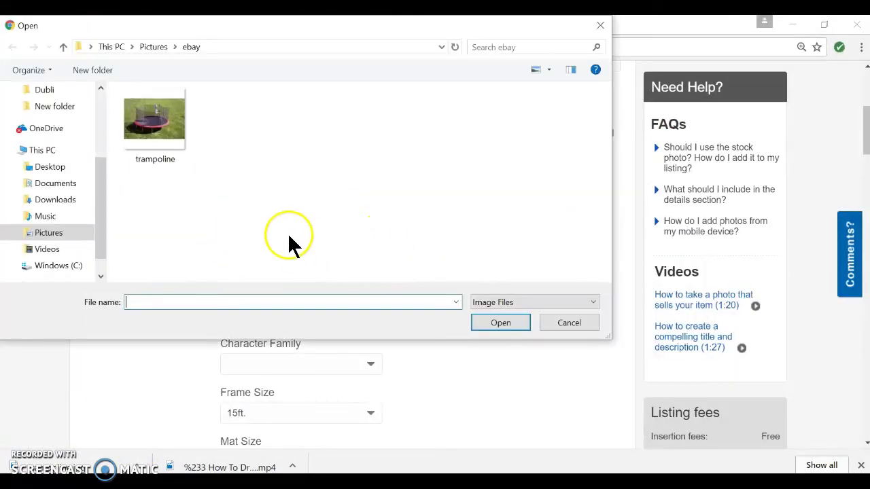
click(166, 128)
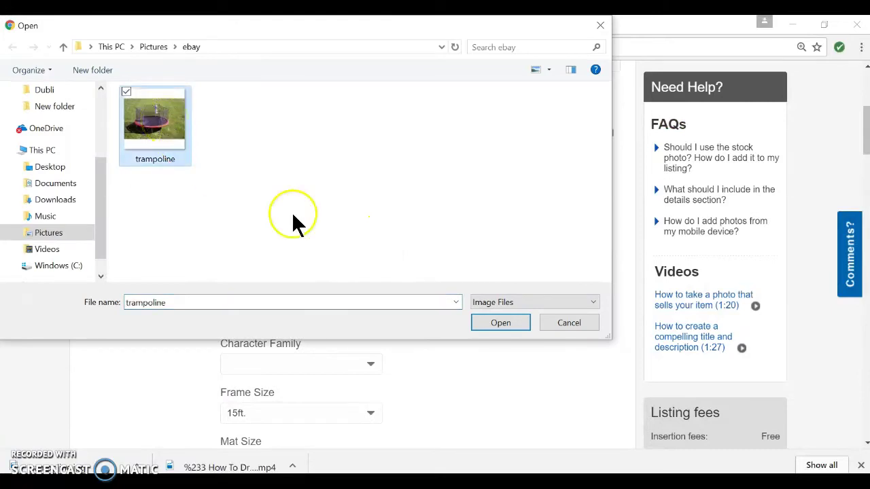
click(501, 324)
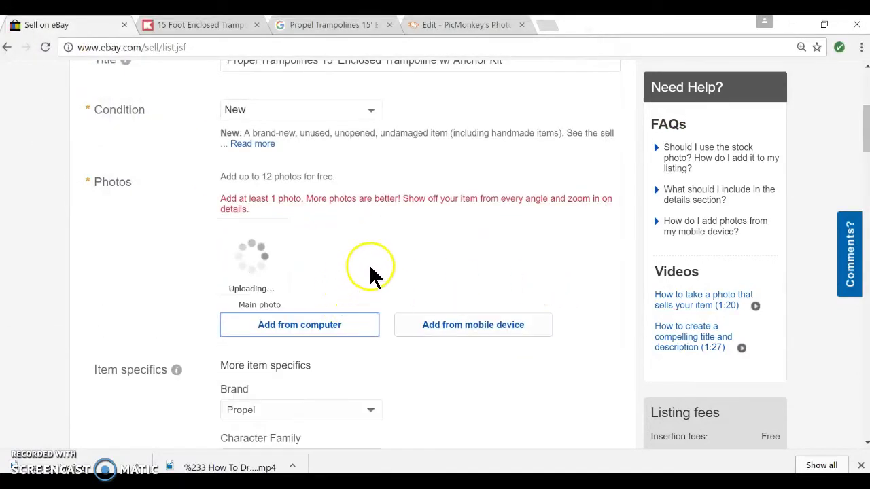
scroll(410, 254, down, 1)
scroll(411, 242, up, 1)
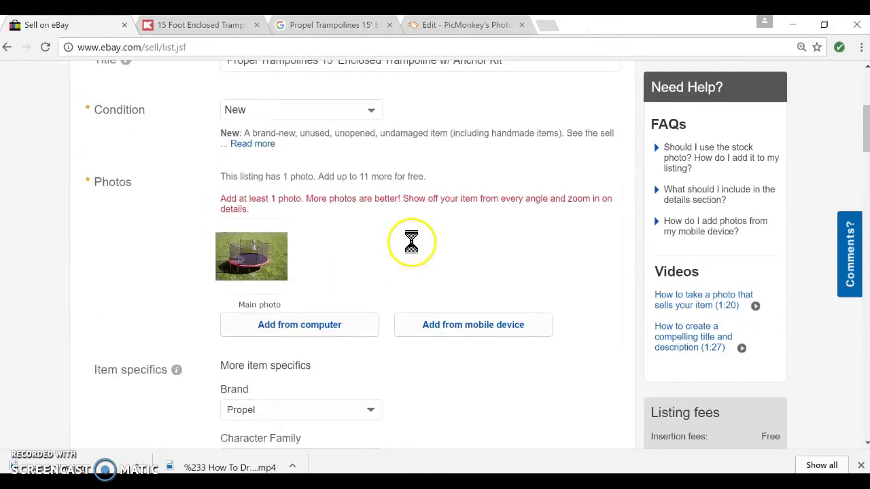
scroll(288, 263, down, 15)
scroll(446, 245, down, 15)
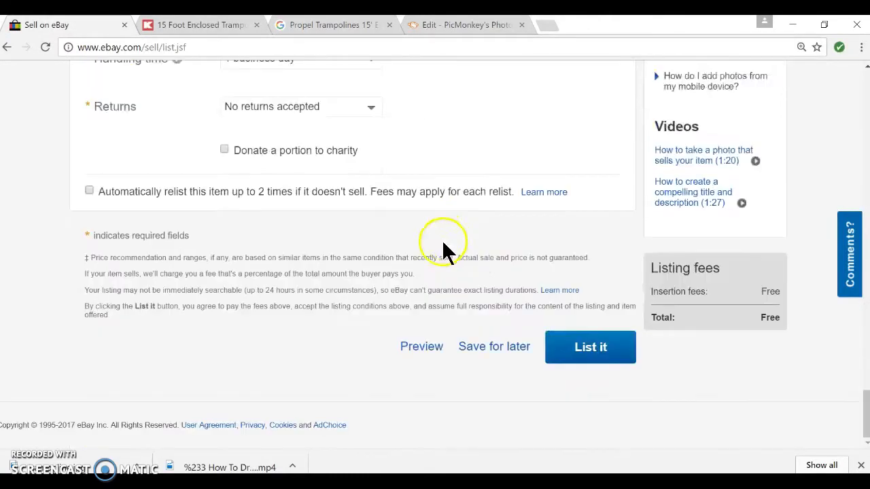
Step: Submit the listing with List it, then delete the flagged trampoline photo in the Photos section
click(571, 348)
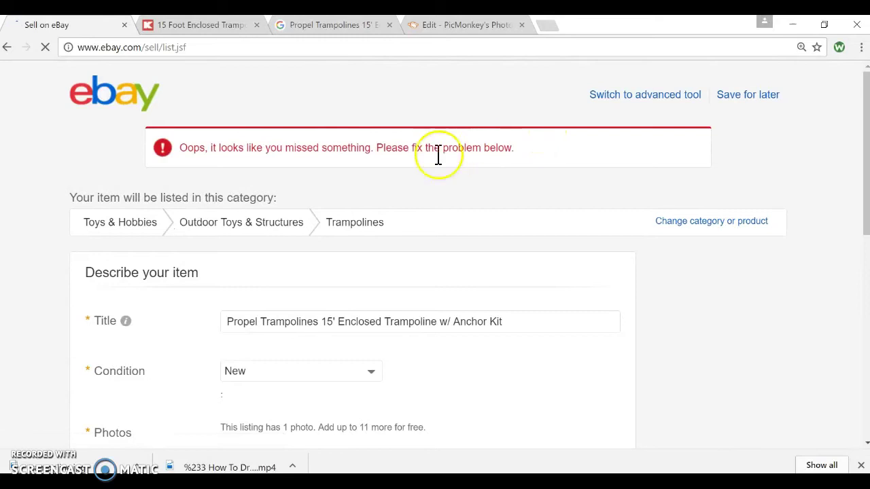
scroll(596, 161, down, 4)
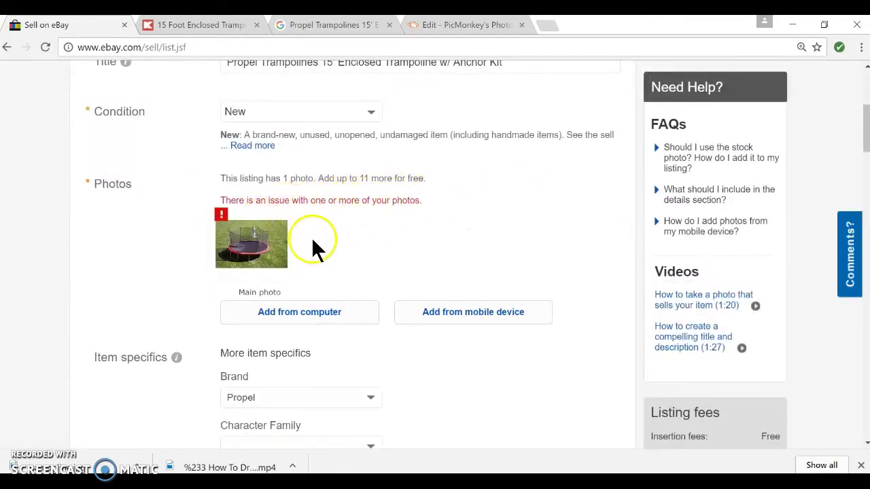
mouse_move(248, 238)
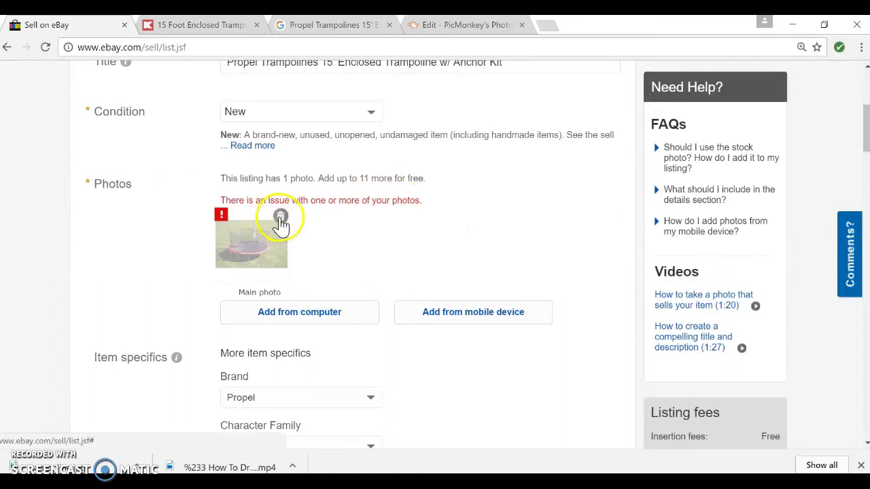
click(281, 218)
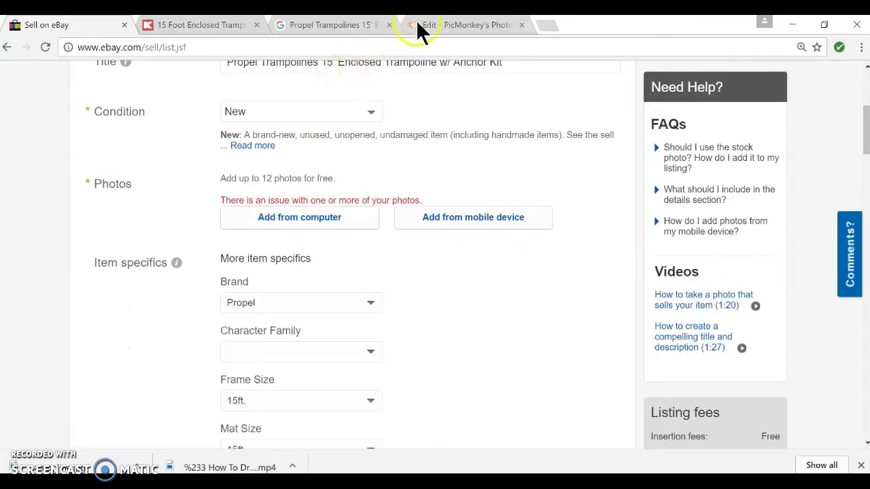
Step: Resize the trampoline photo in PicMonkey from 225 × 225 to 500 × 500, then start saving
click(434, 28)
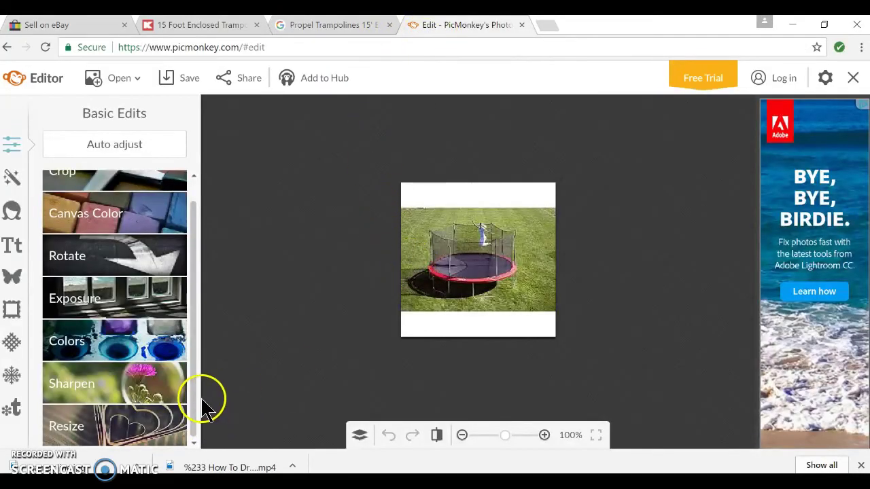
click(166, 435)
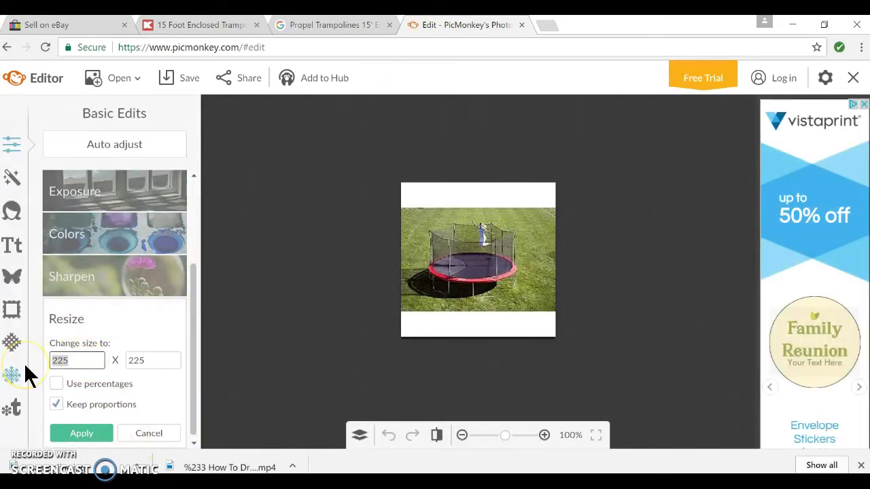
text(500)
click(54, 361)
click(91, 435)
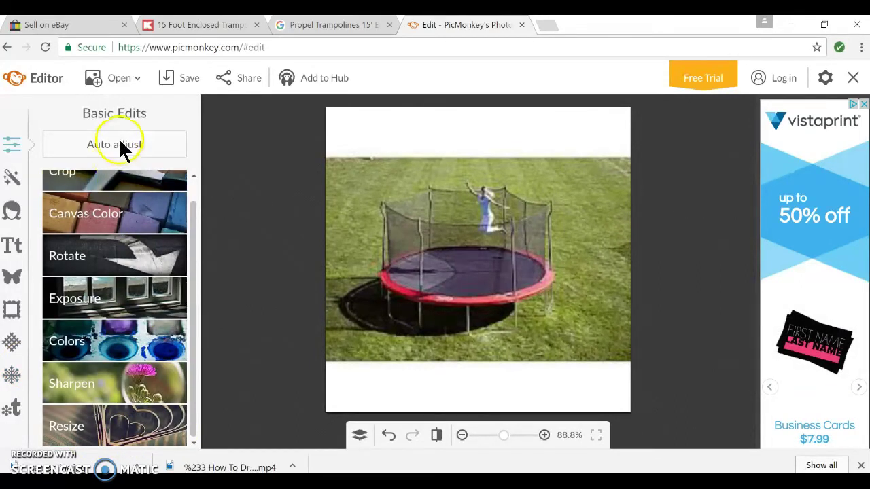
click(190, 82)
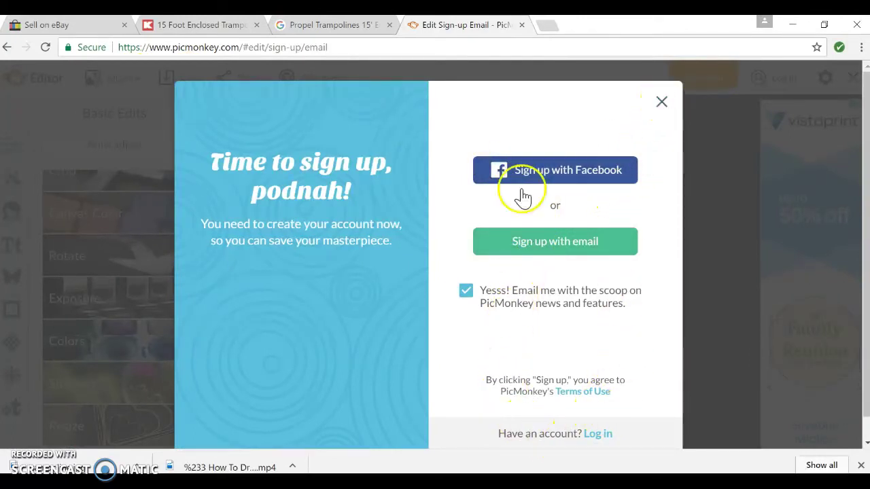
Step: Save the 500 × 500 photo at Sean quality, overwriting trampoline.jpg in the ebay folder
click(661, 101)
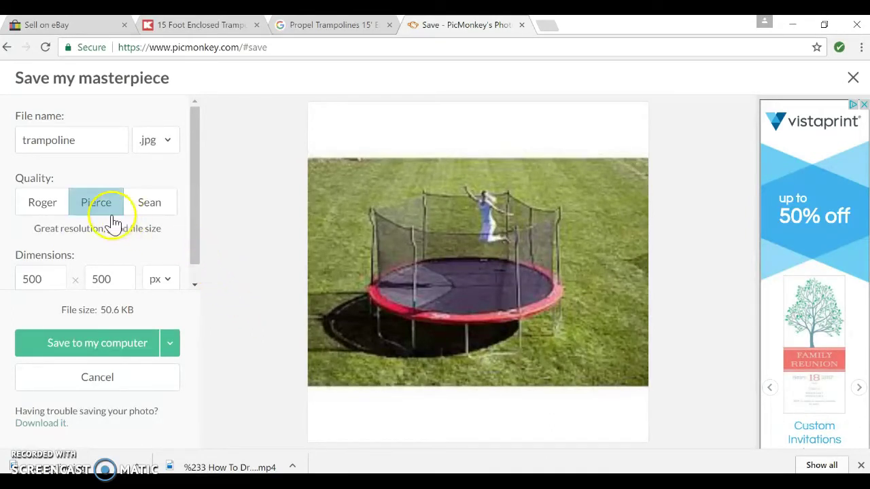
click(150, 206)
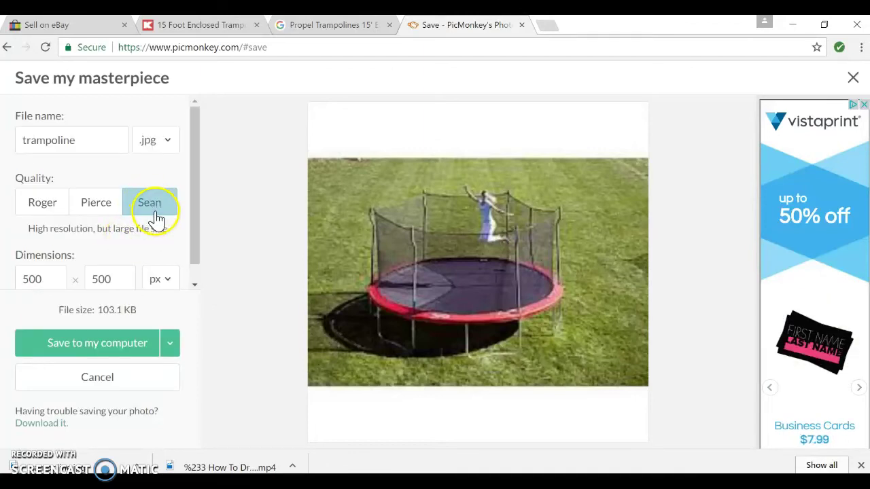
click(100, 342)
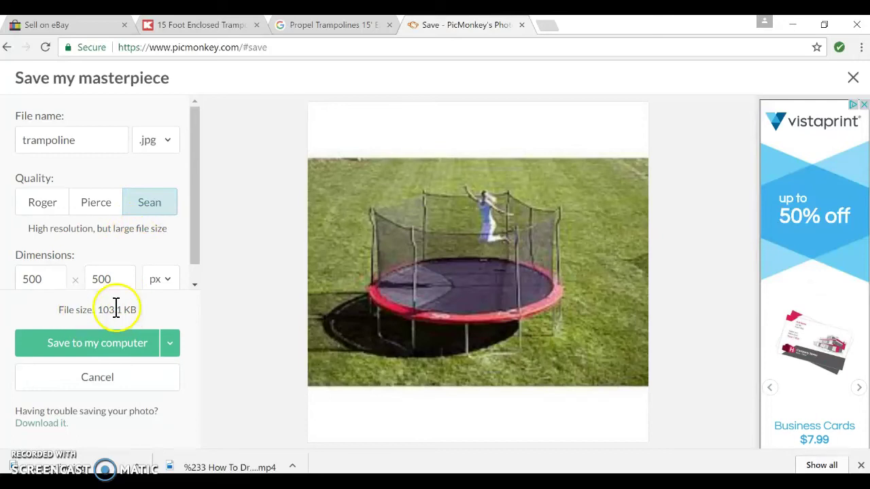
drag(137, 309, 101, 310)
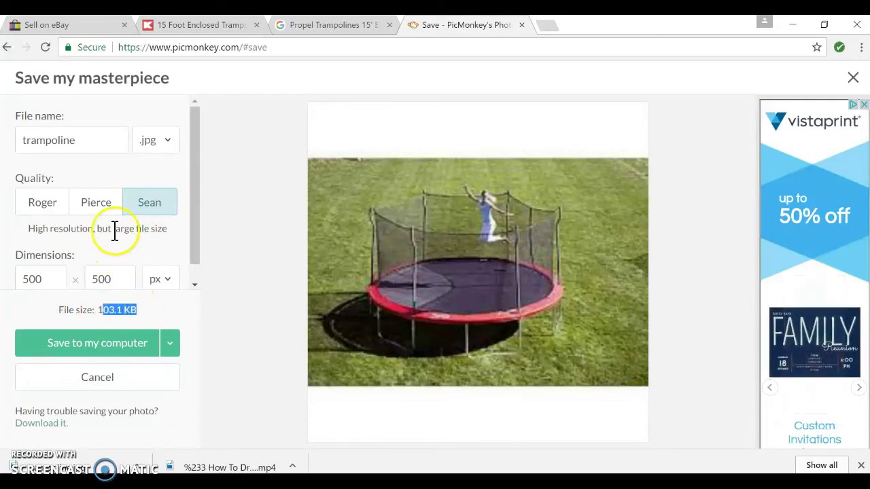
click(153, 202)
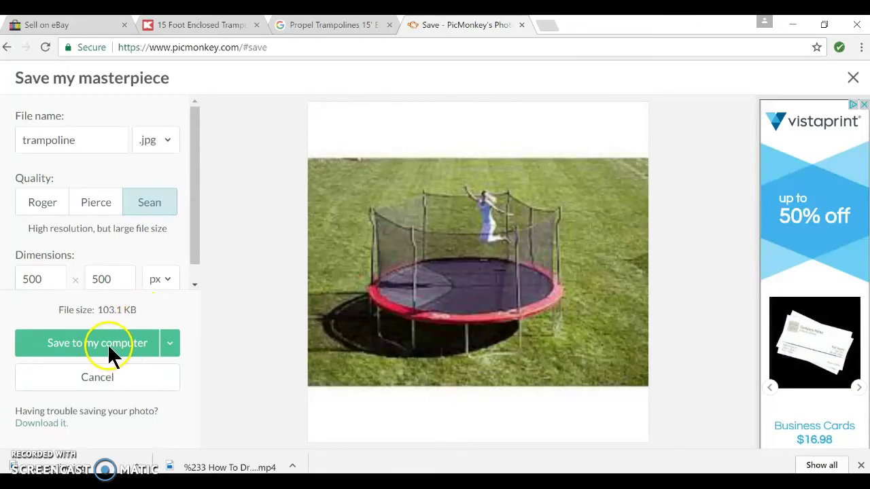
click(107, 344)
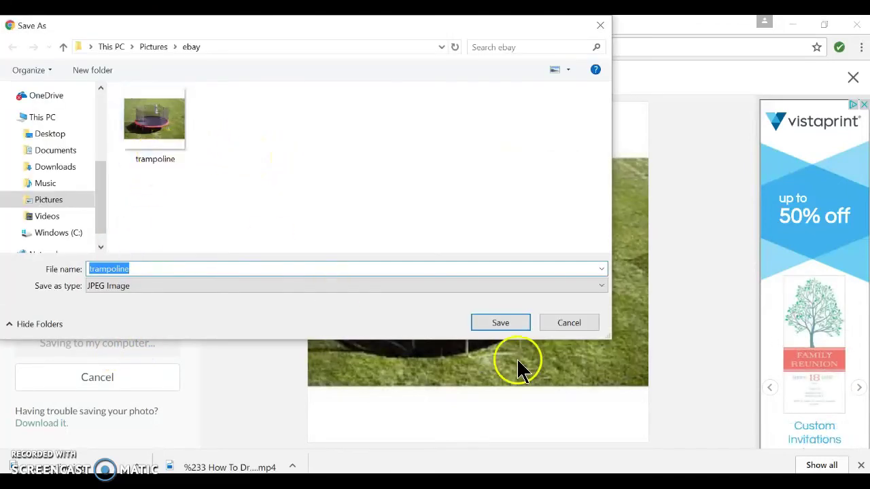
click(500, 323)
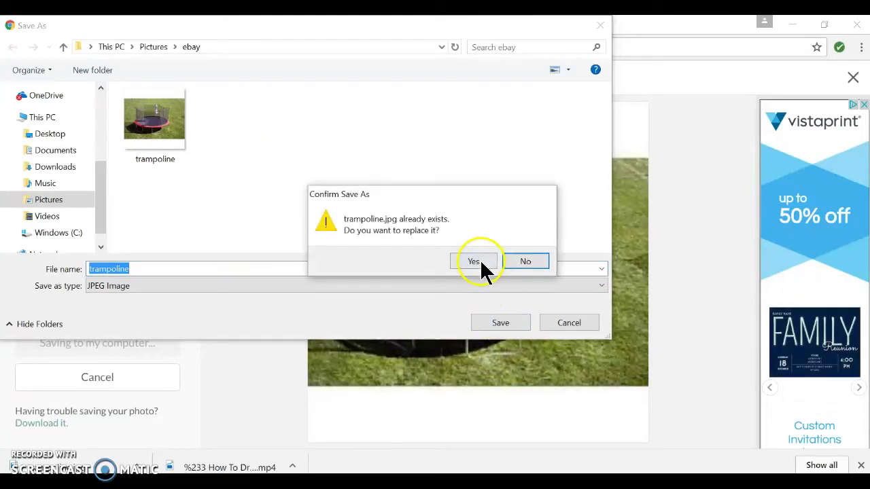
click(469, 263)
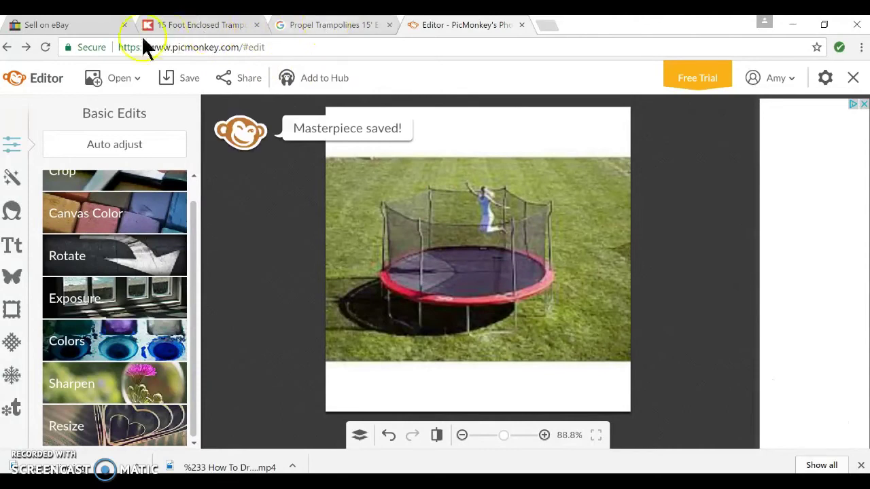
Step: Upload the resized trampoline photo to the eBay listing from the computer
click(68, 25)
click(247, 219)
click(155, 126)
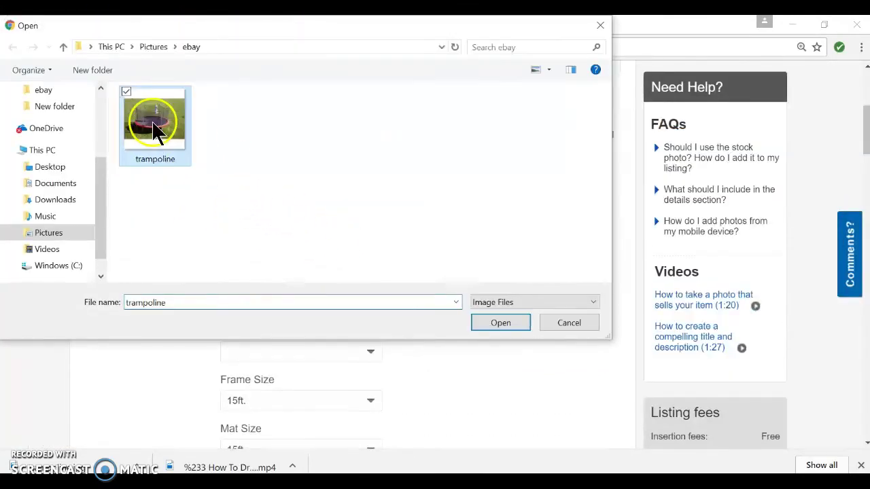
double_click(153, 130)
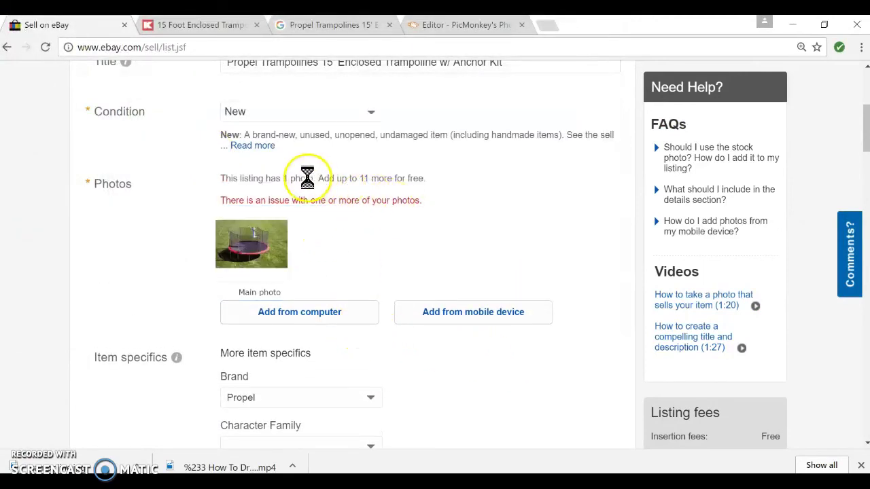
Step: Scroll to the bottom of the form and publish the listing with List it
scroll(562, 285, down, 4)
scroll(562, 285, down, 20)
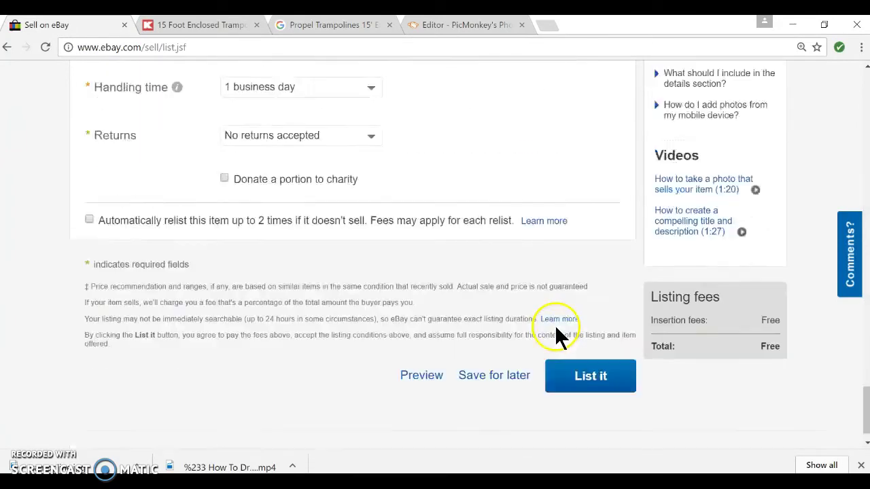
scroll(556, 334, down, 1)
click(625, 346)
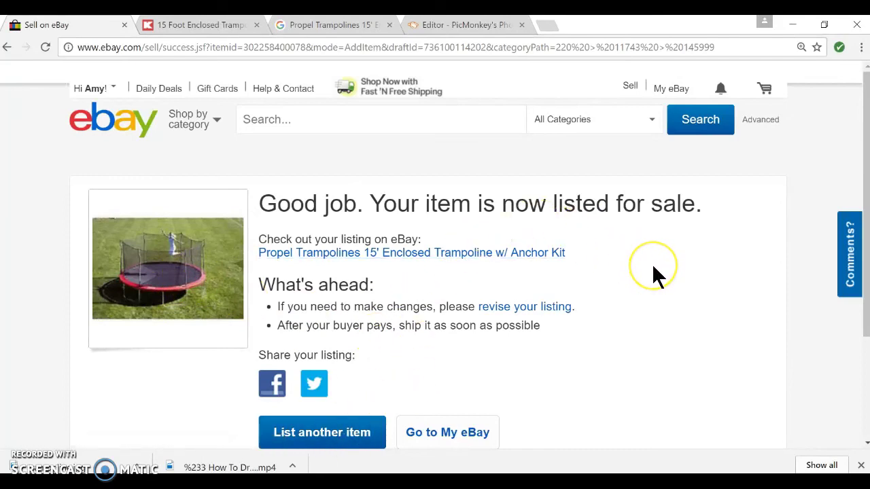
Step: Confirm the Propel Trampolines 15' Enclosed Trampoline w/ Anchor Kit listing is now listed for sale
click(667, 222)
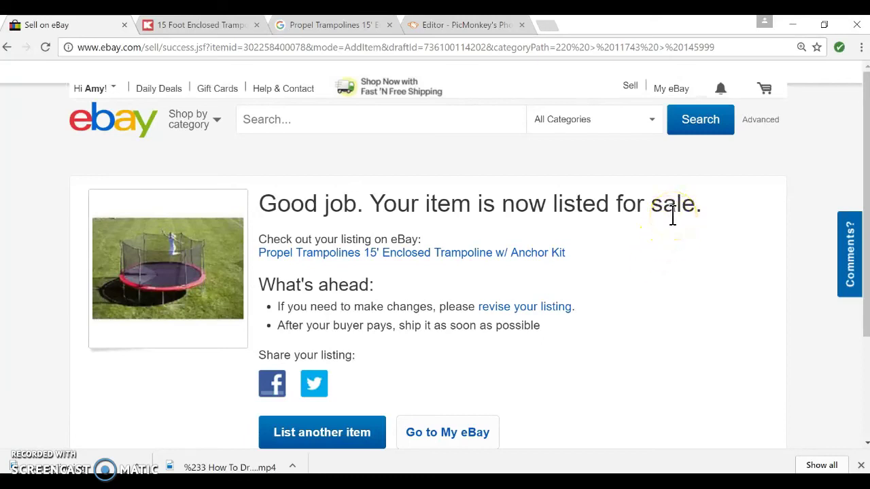